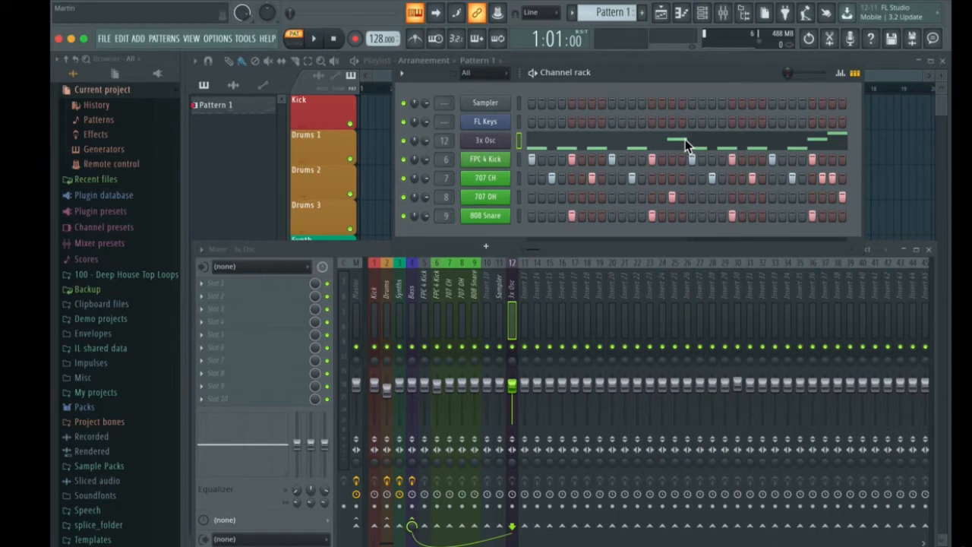
Enable the iRig KEYS 37 MIDI input with the generic controller type and close the settings
click(218, 38)
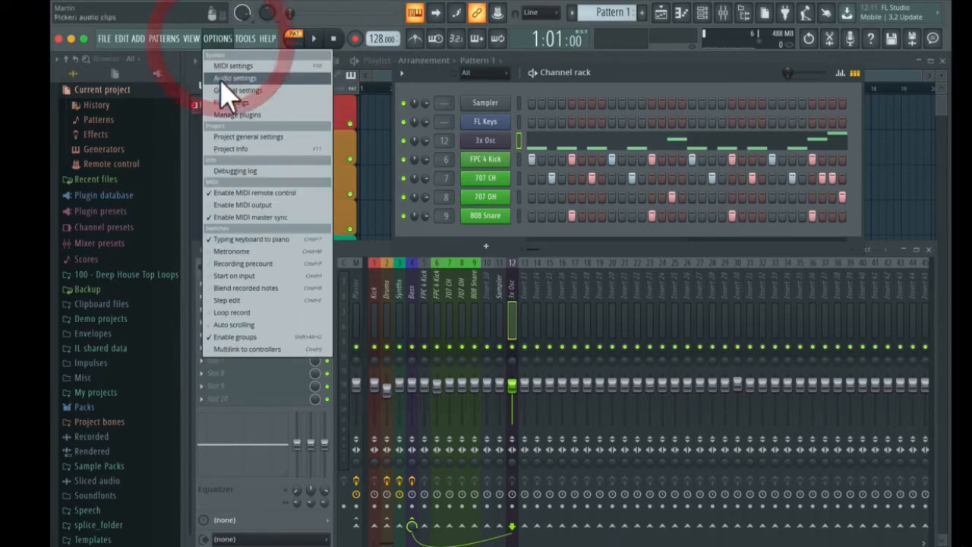
click(228, 66)
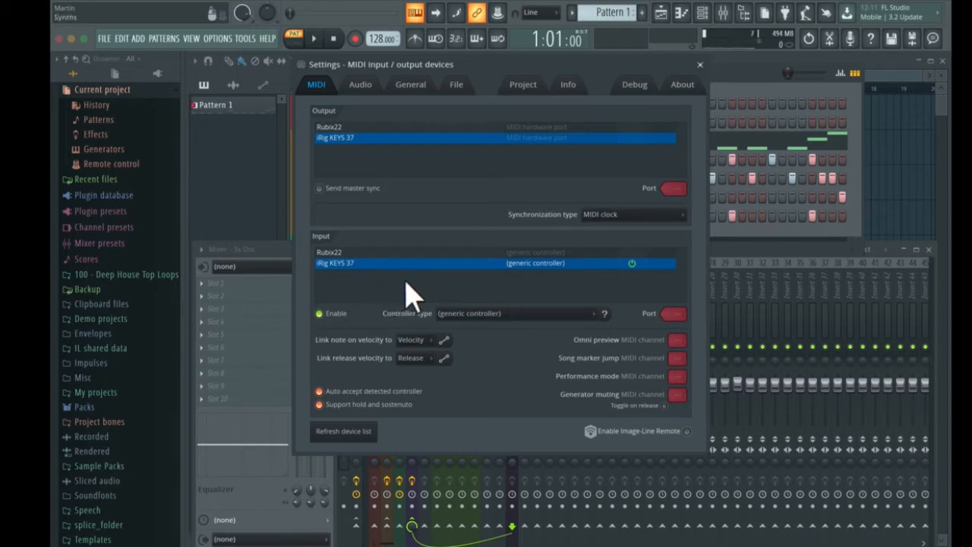
click(322, 316)
click(324, 314)
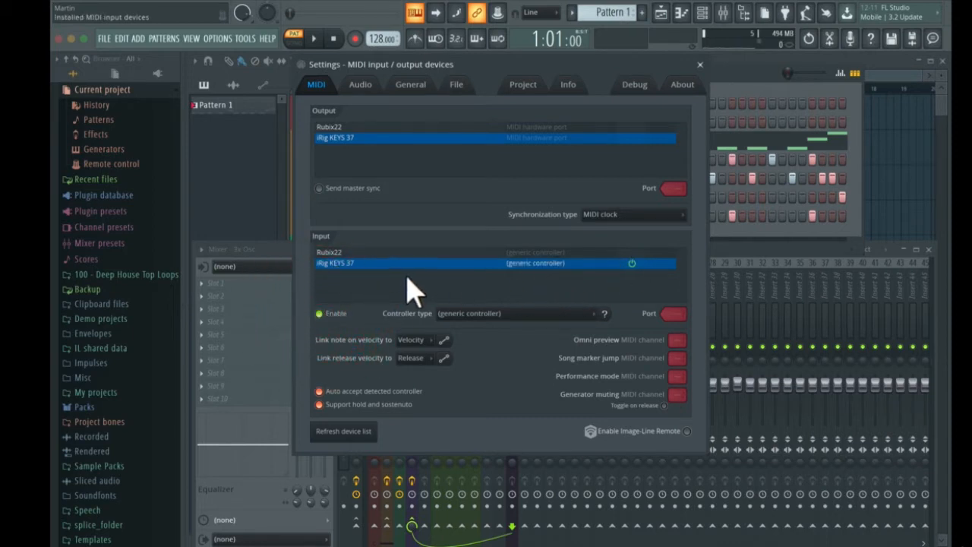
click(461, 315)
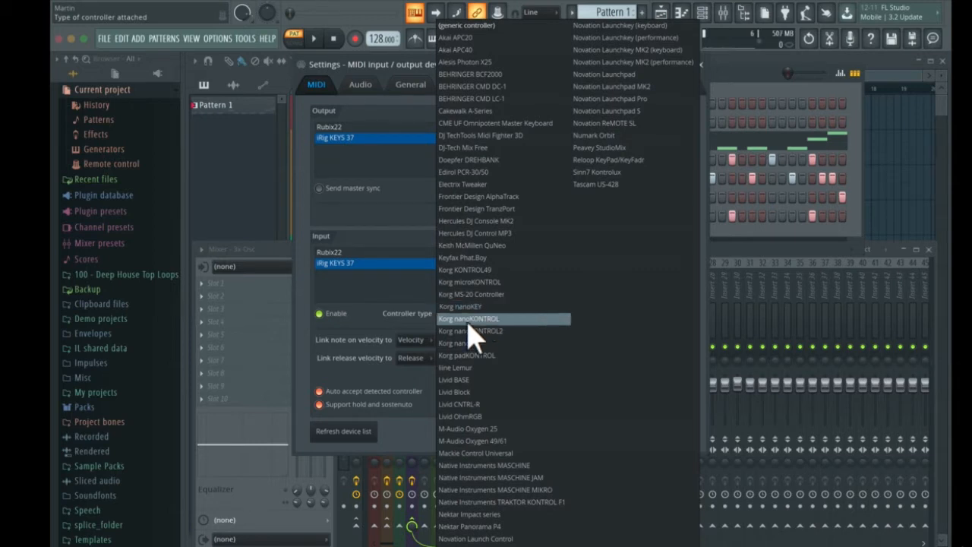
click(453, 26)
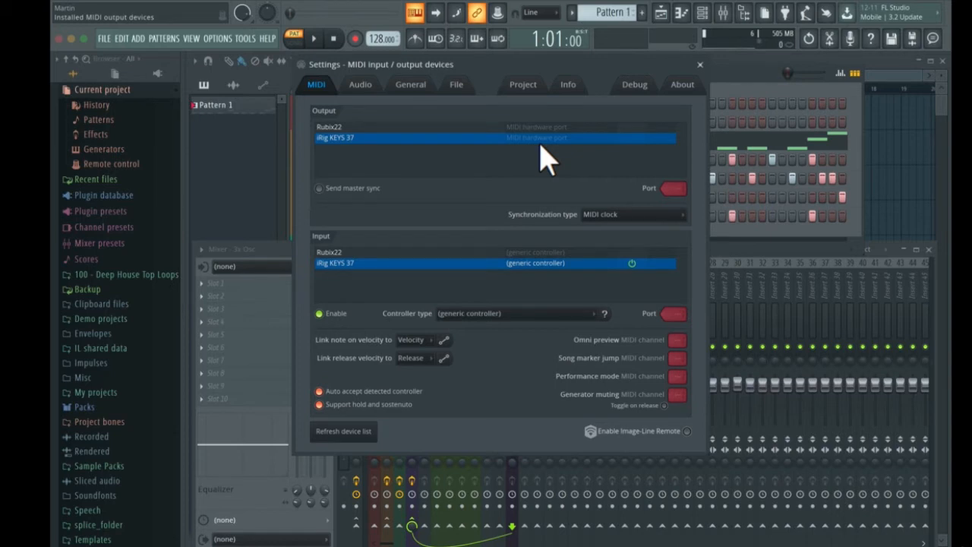
click(699, 66)
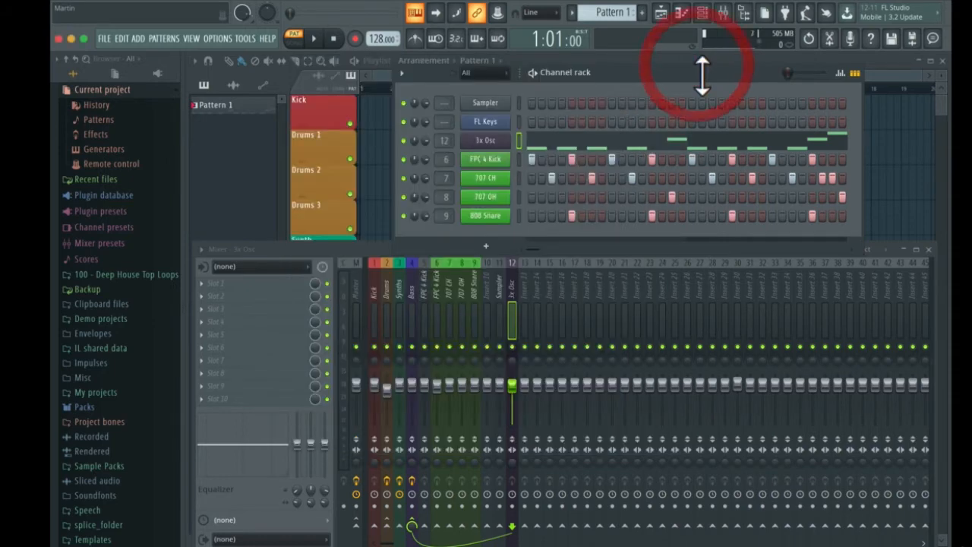
Examine the sources the 3x Osc channel can receive notes from, including the iRig KEYS 37 options
right_click(488, 146)
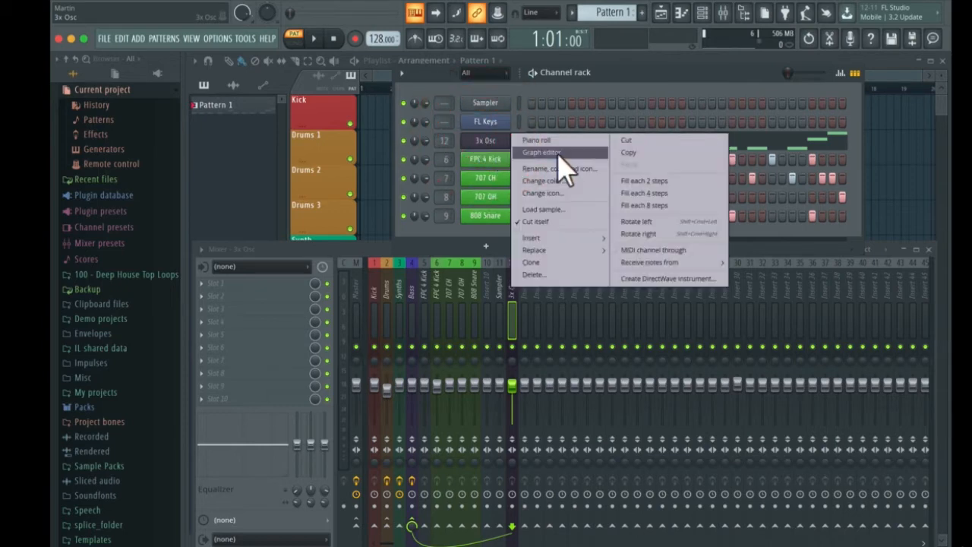
mouse_move(642, 266)
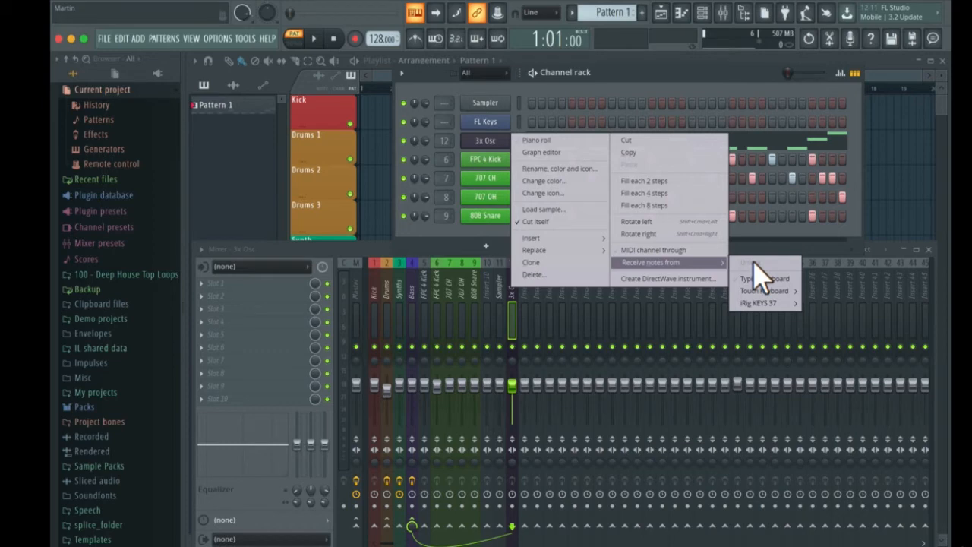
mouse_move(752, 304)
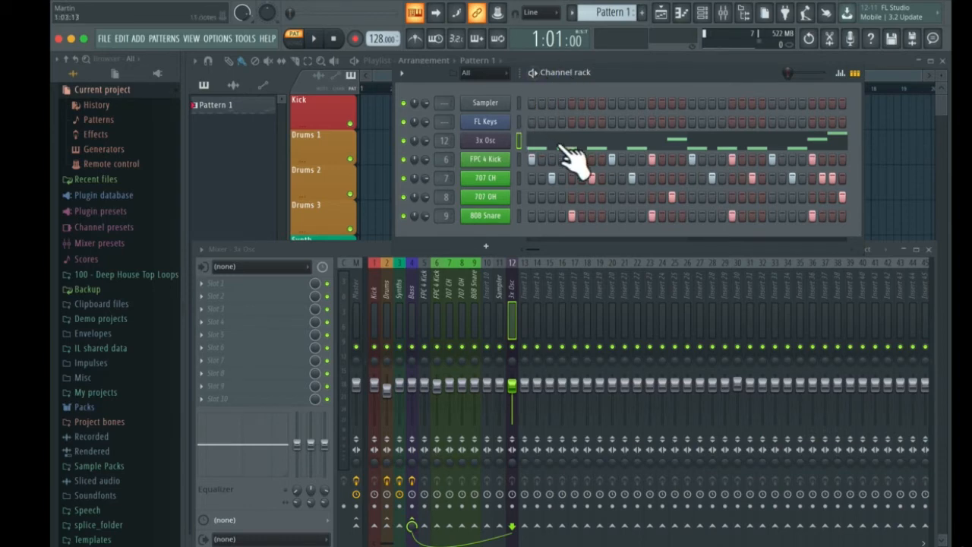
Open the 3x Osc instrument and link its Osc 1 coarse pitch to a MIDI controller
click(484, 142)
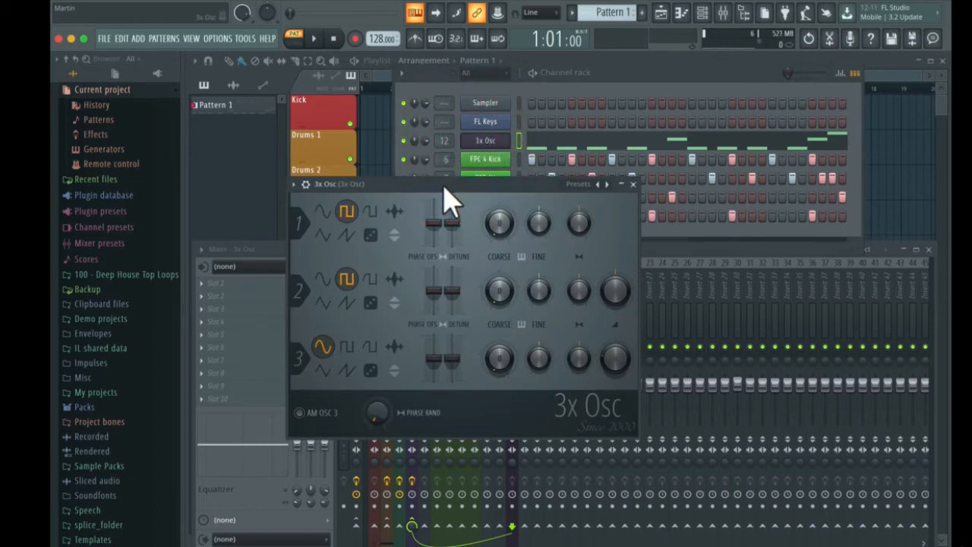
right_click(501, 231)
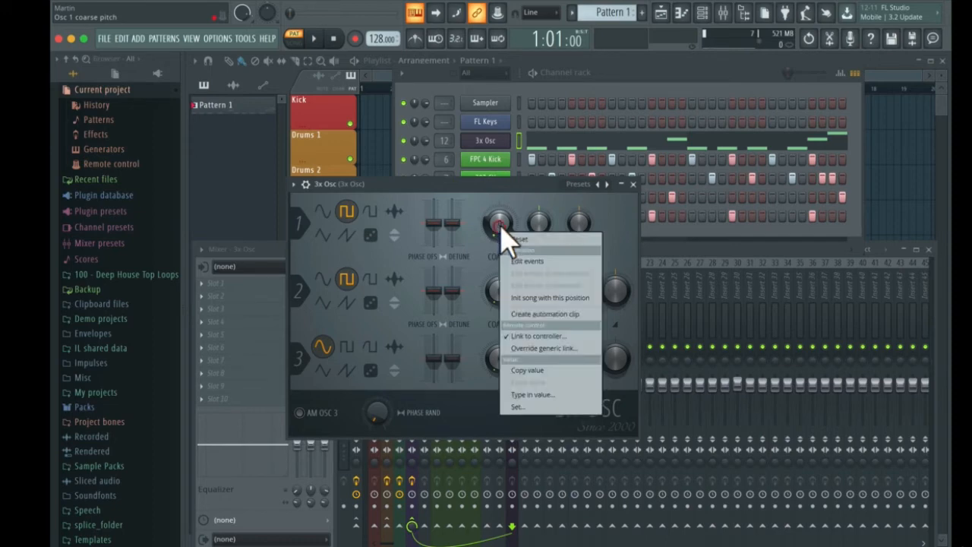
click(517, 339)
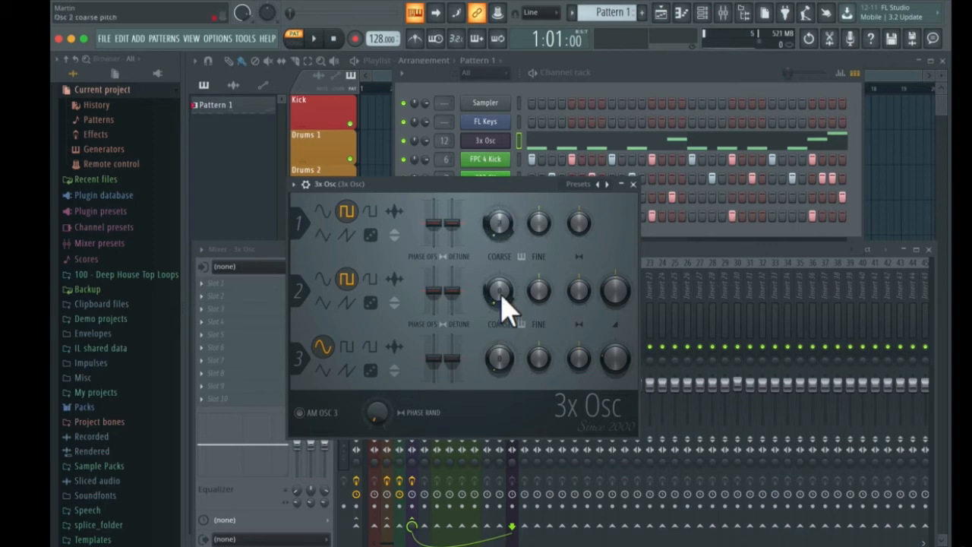
Link the Osc 2 coarse pitch of 3x Osc to a MIDI controller and close the instrument
right_click(500, 295)
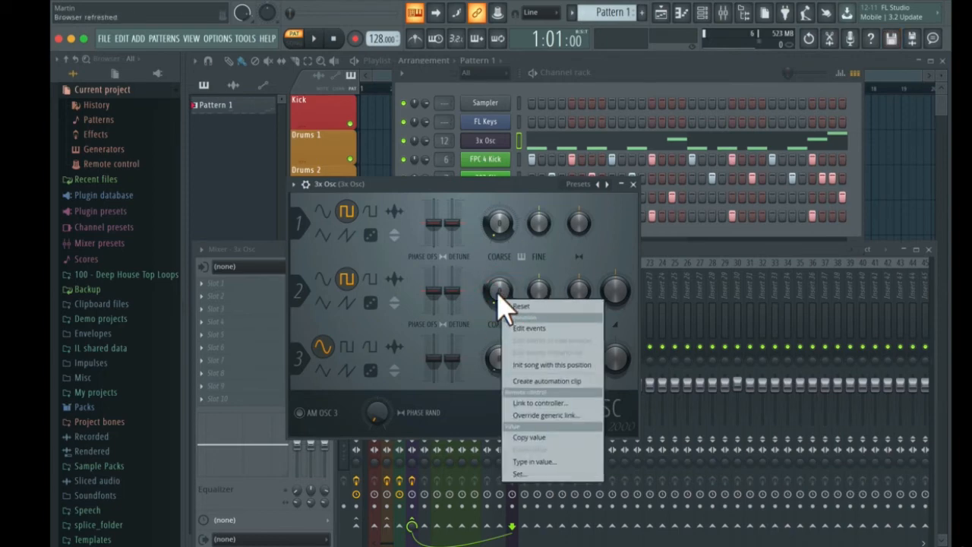
click(536, 403)
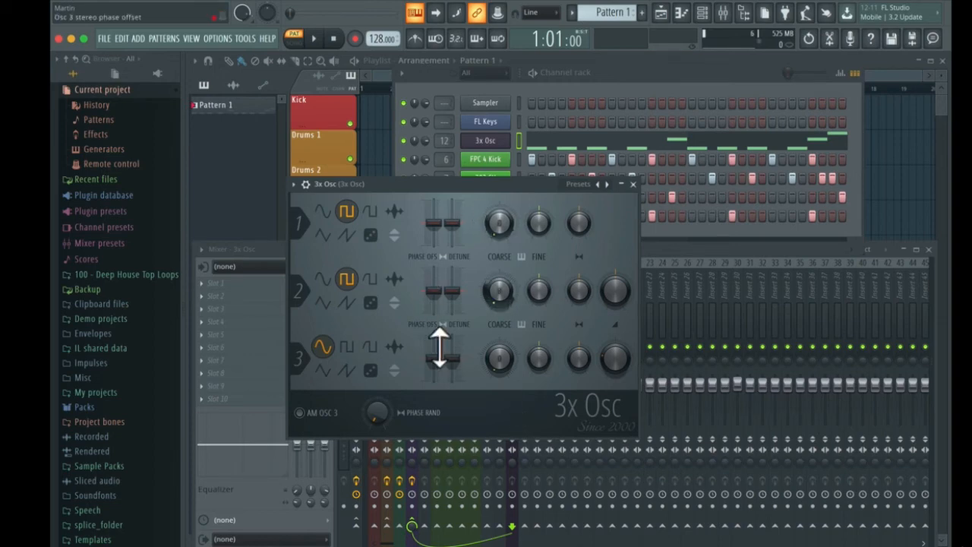
right_click(540, 222)
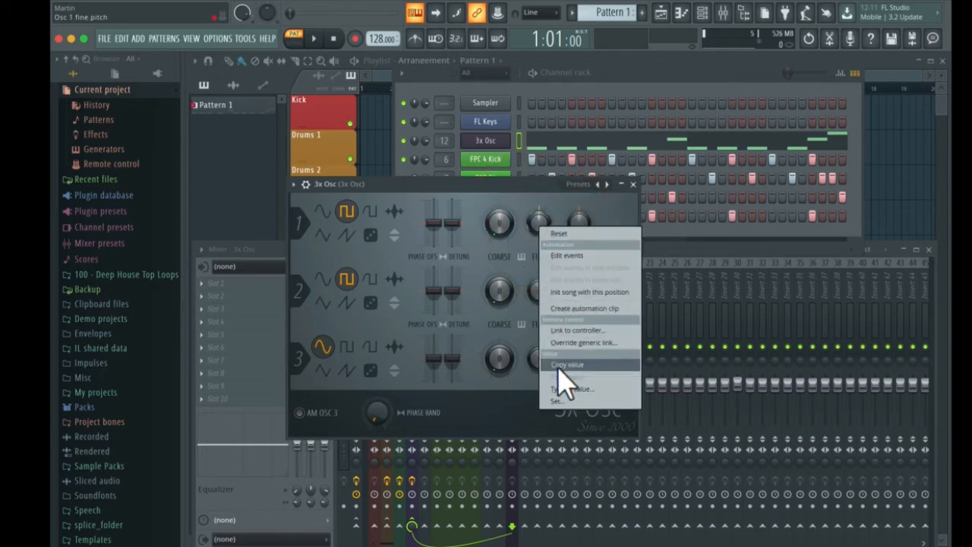
click(558, 202)
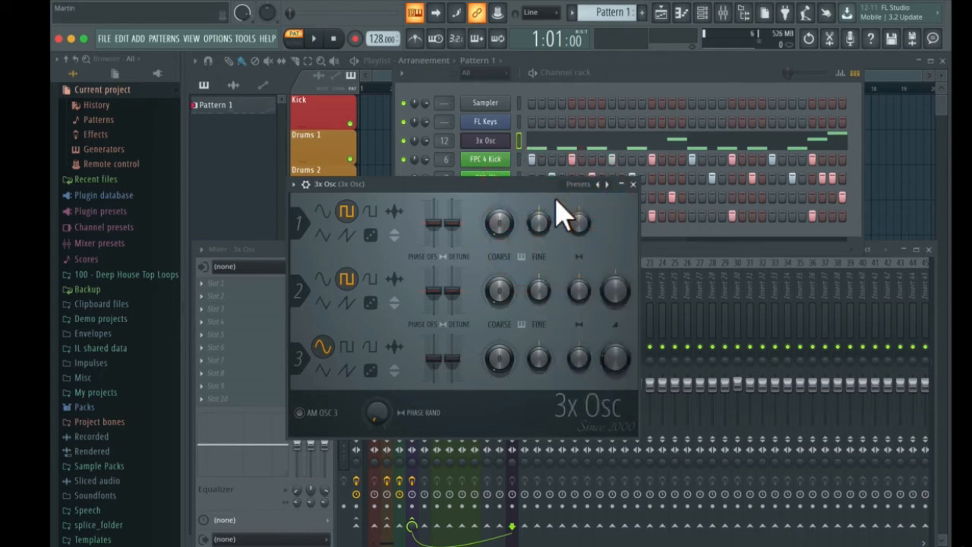
click(632, 184)
Add a new channel with the Serum generator plugin and reposition its window toward the centre
click(486, 246)
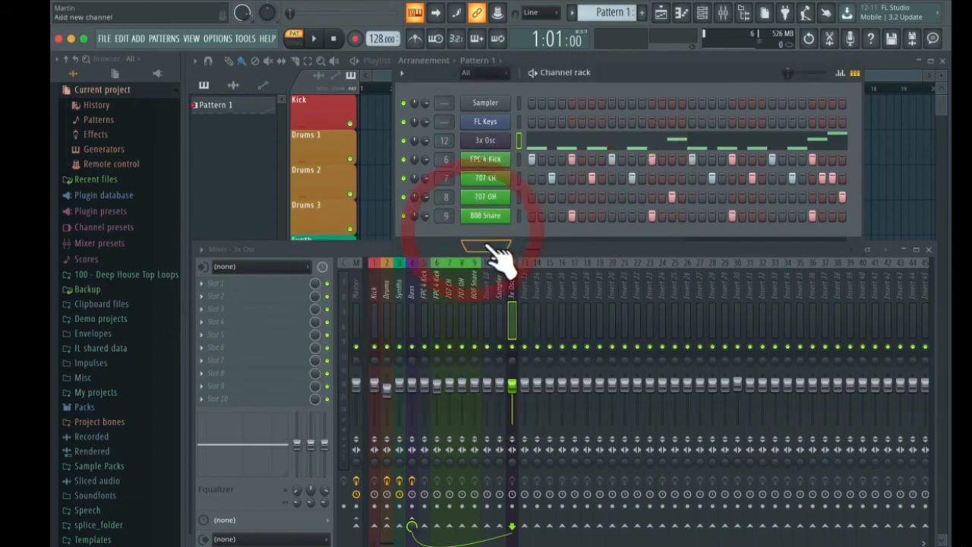
click(510, 26)
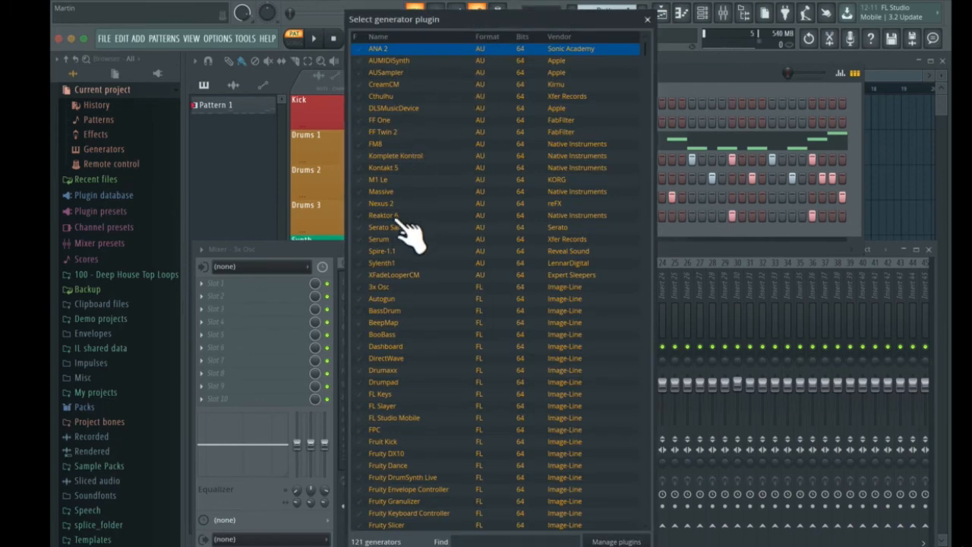
double_click(394, 240)
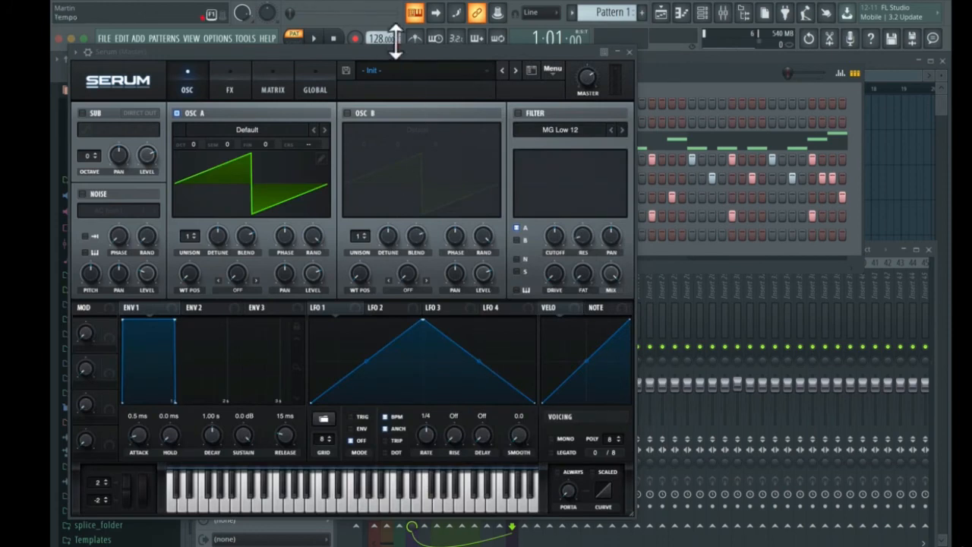
drag(372, 58, 529, 83)
Tweak Serum's OSC B unison blend and link it to a MIDI controller as the last tweaked parameter
right_click(575, 262)
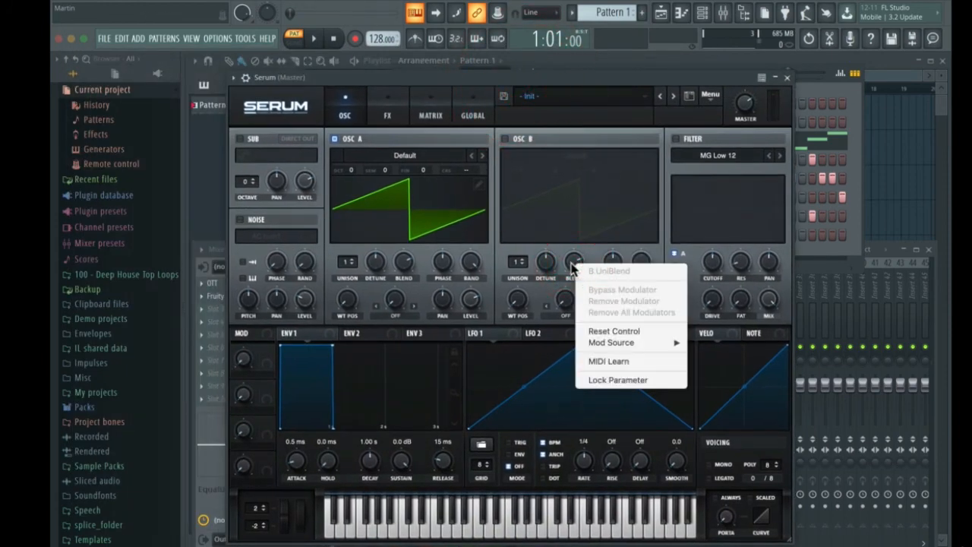
click(575, 263)
right_click(575, 262)
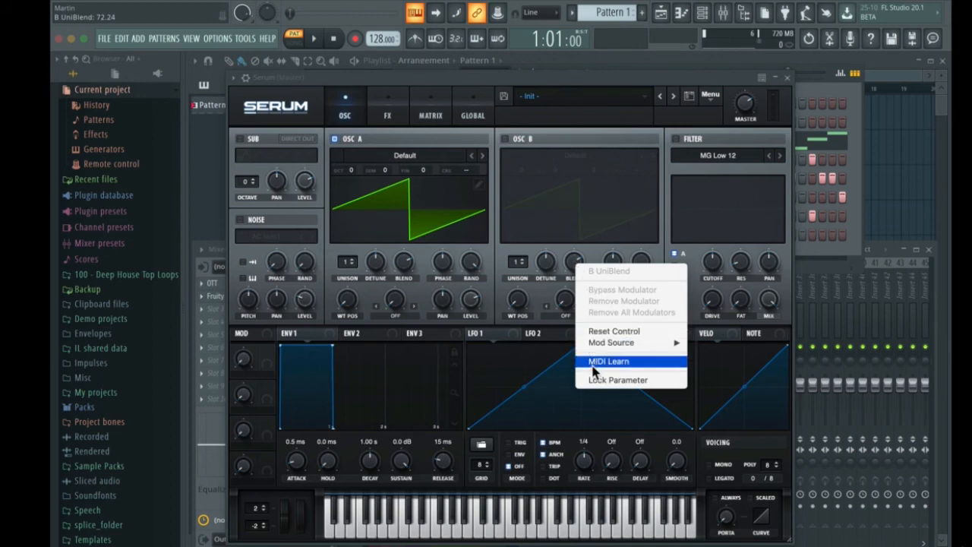
click(581, 262)
drag(575, 264, 575, 269)
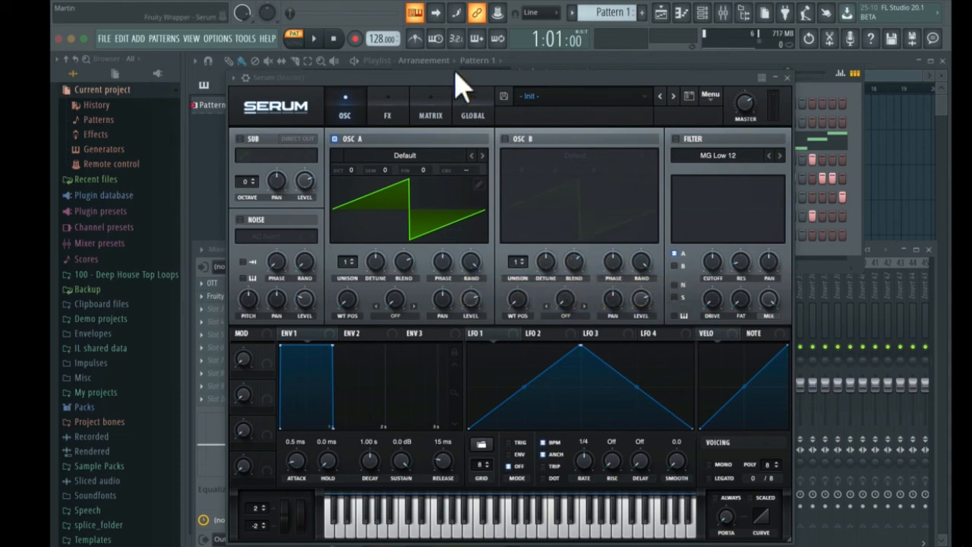
drag(448, 76, 462, 85)
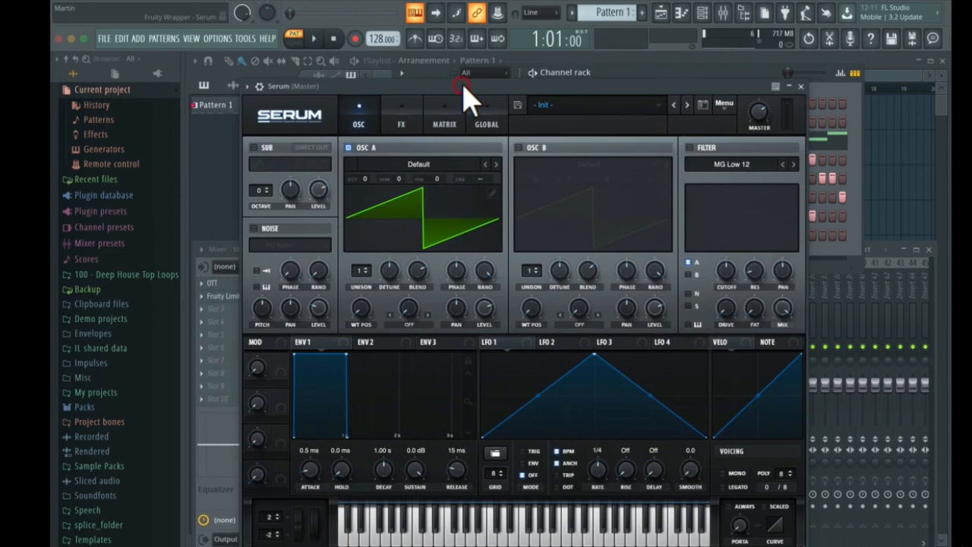
click(245, 38)
mouse_move(251, 196)
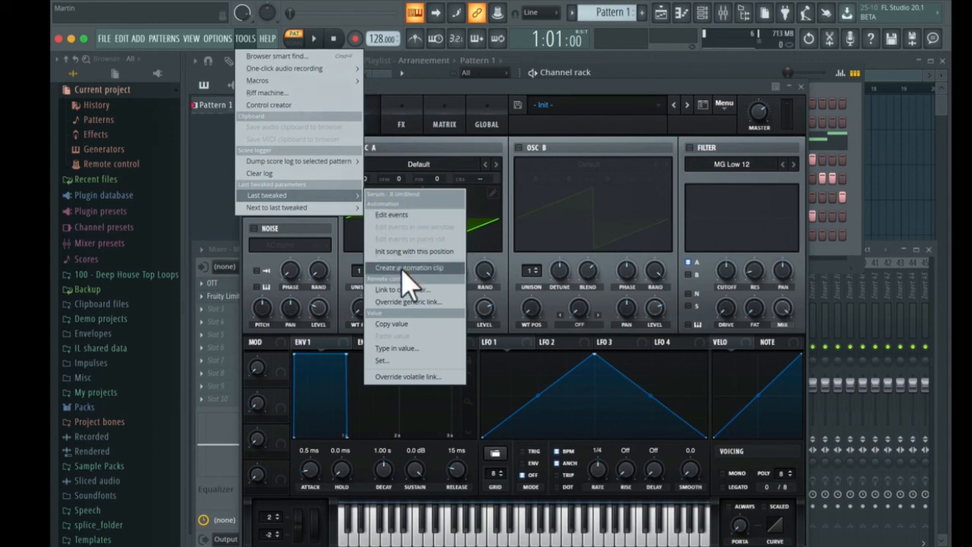
click(389, 291)
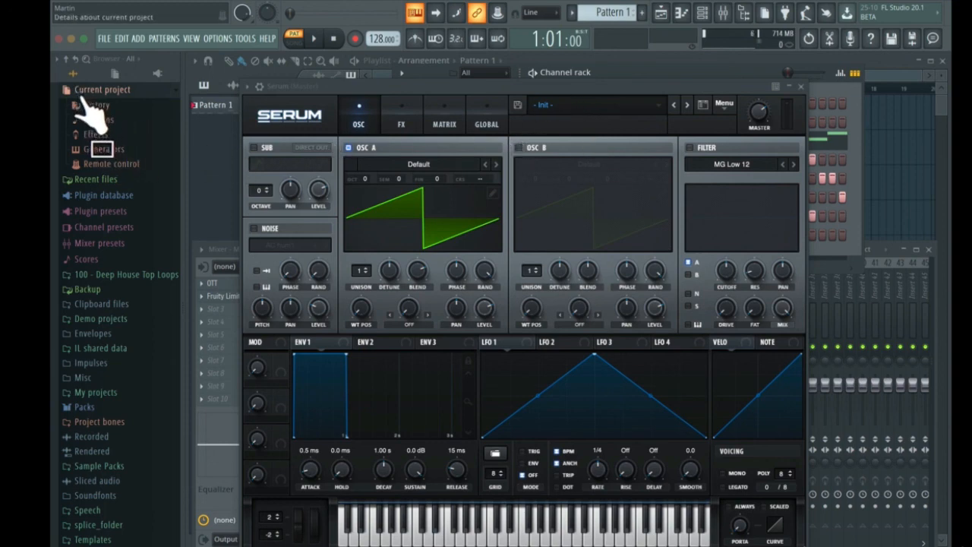
Open the project's remote control link for the 3x Osc Osc 1 coarse pitch, reset its settings and close it
click(102, 165)
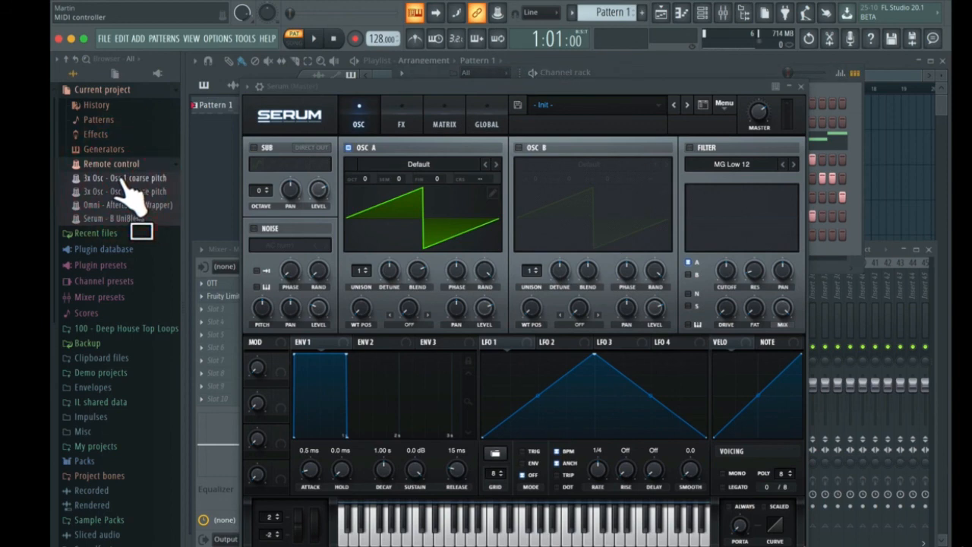
double_click(118, 180)
click(444, 325)
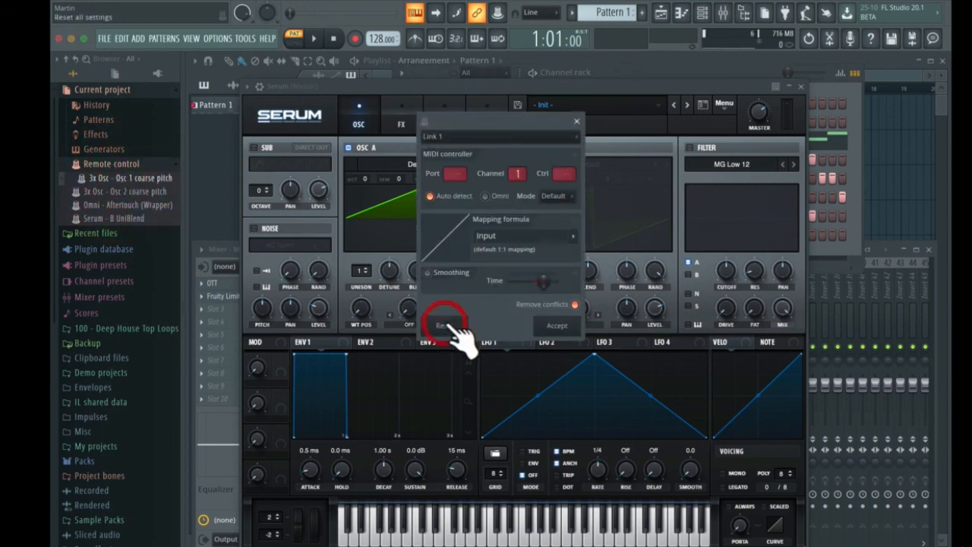
click(575, 122)
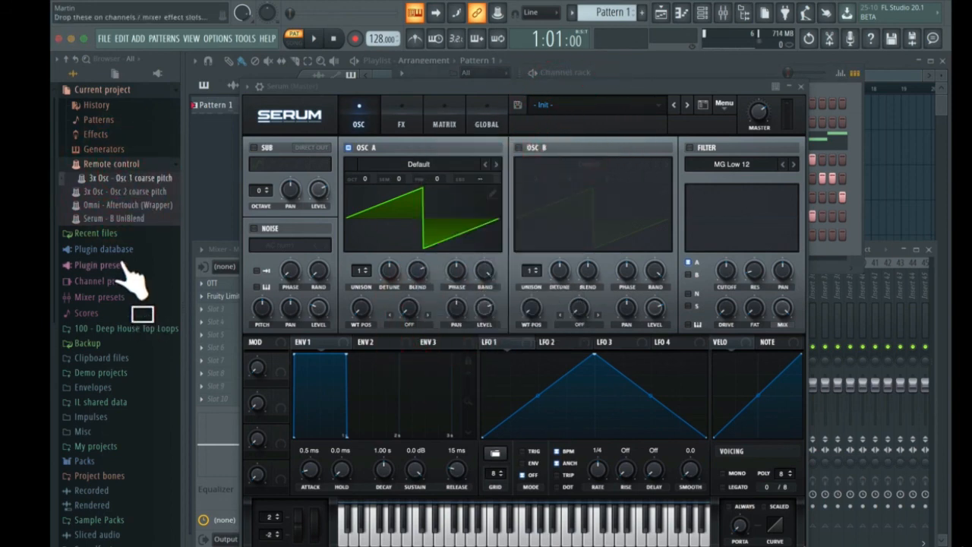